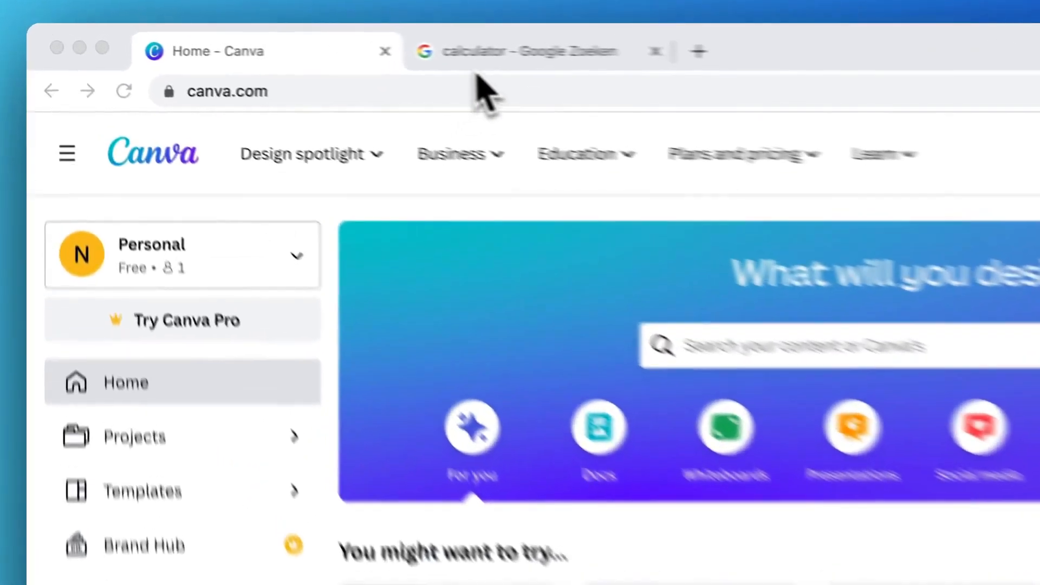
Calculate 5 × 1080 in the Google calculator to work out the total width for five slides.
{"action": "left_click", "coordinate": [286, 41]}
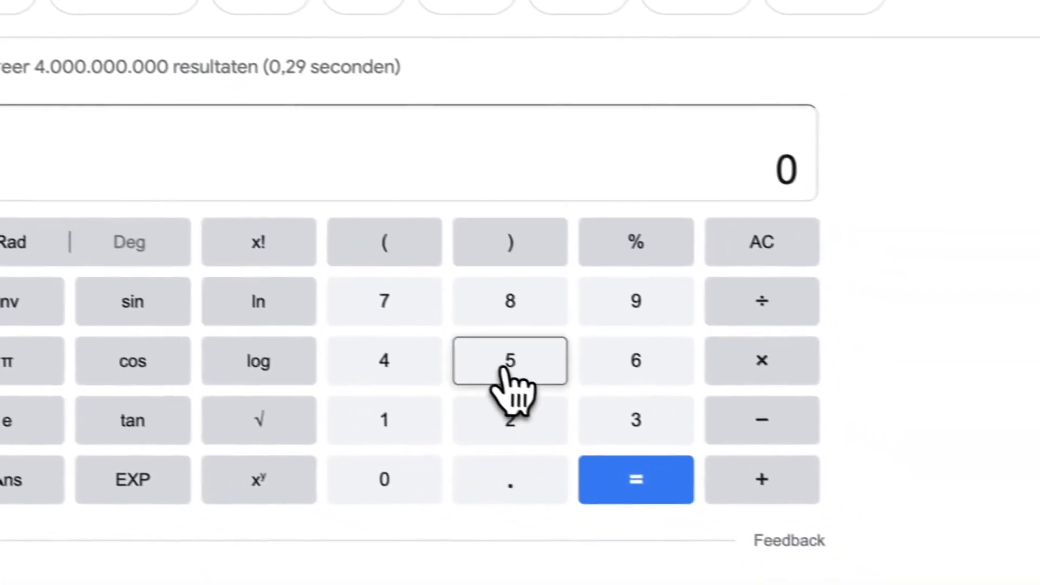
{"action": "left_click", "coordinate": [504, 369]}
{"action": "left_click", "coordinate": [729, 359]}
{"action": "left_click", "coordinate": [414, 433]}
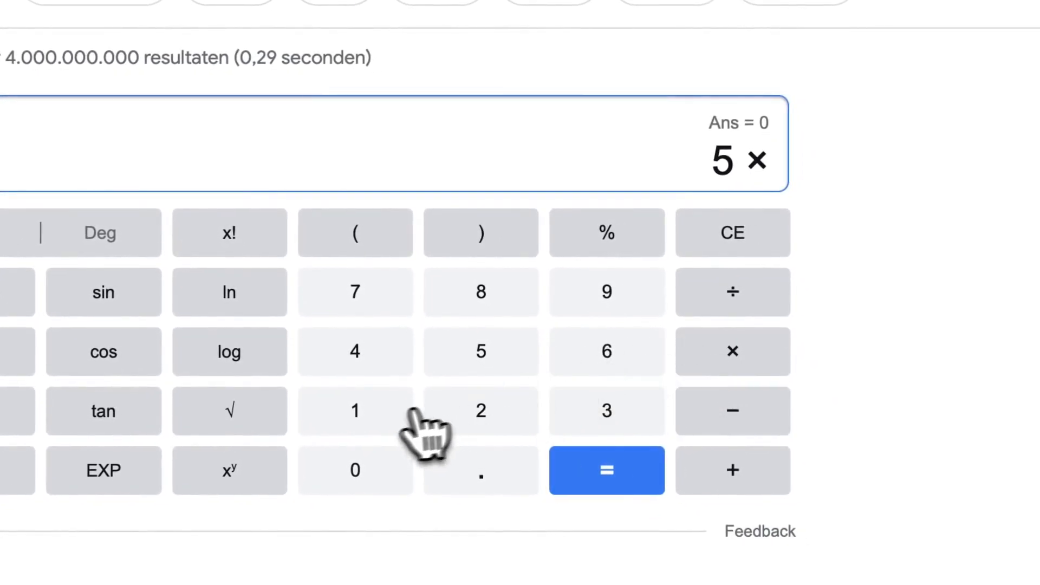
{"action": "left_click", "coordinate": [374, 464]}
{"action": "left_click", "coordinate": [469, 295]}
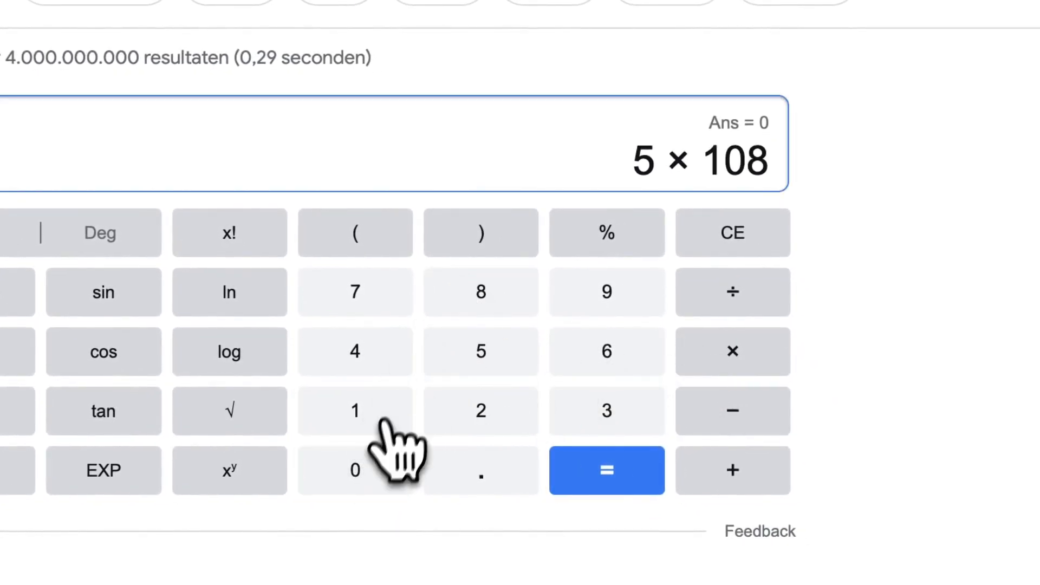
{"action": "left_click", "coordinate": [404, 466]}
{"action": "left_click", "coordinate": [596, 482]}
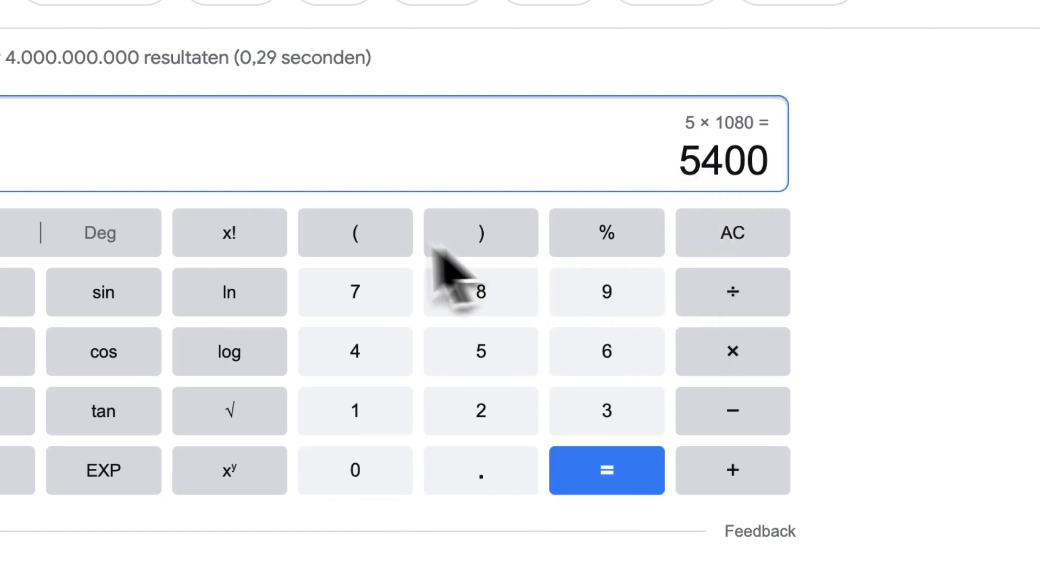
Calculate 1080 × 6 for a six-slide width, and clear the calculator.
{"action": "left_click", "coordinate": [703, 252]}
{"action": "left_click", "coordinate": [368, 474]}
{"action": "left_click", "coordinate": [455, 307]}
{"action": "left_click", "coordinate": [371, 474]}
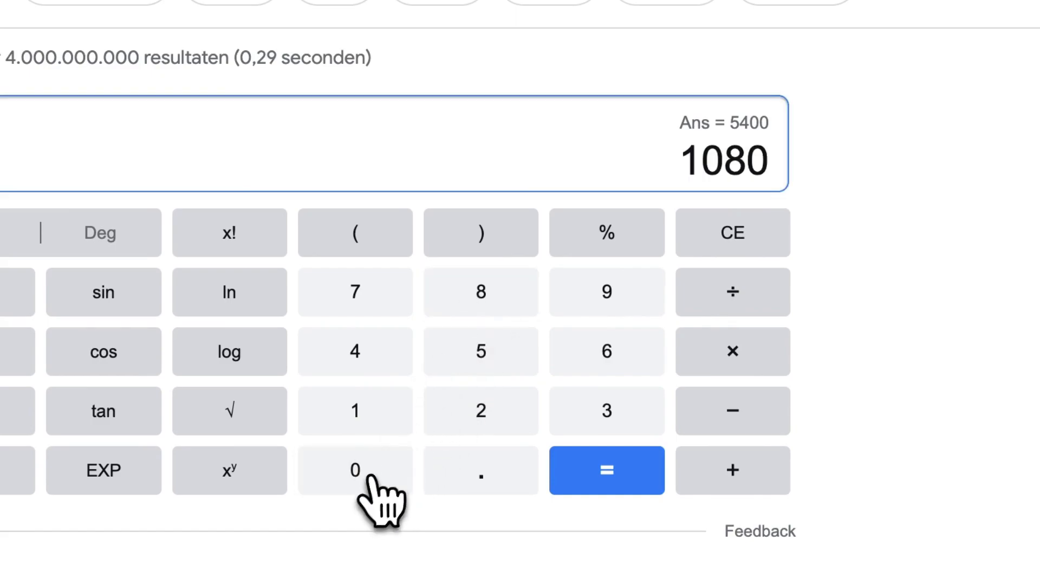
{"action": "left_click", "coordinate": [729, 355]}
{"action": "left_click", "coordinate": [570, 354]}
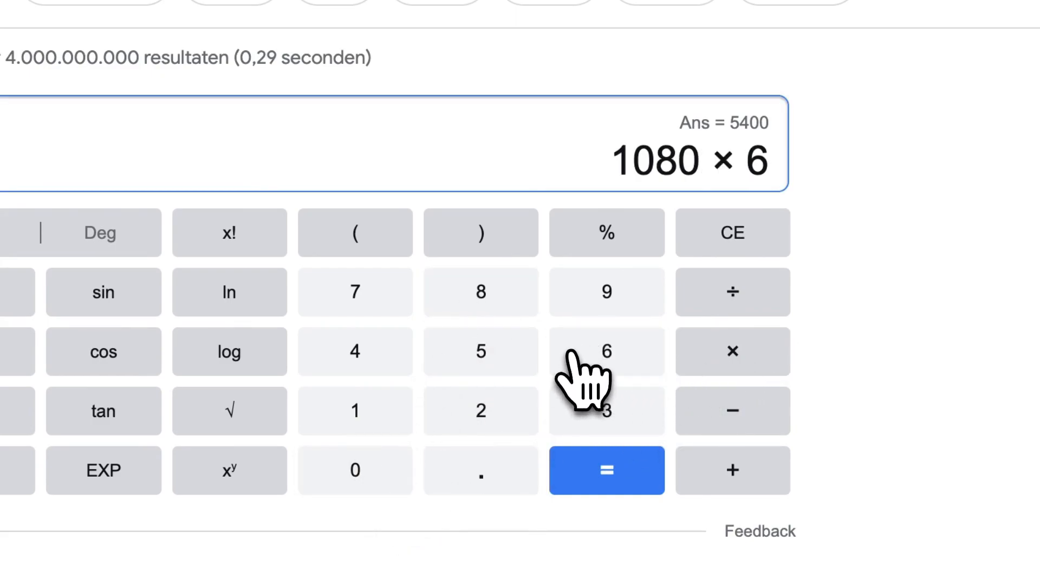
{"action": "left_click", "coordinate": [600, 471]}
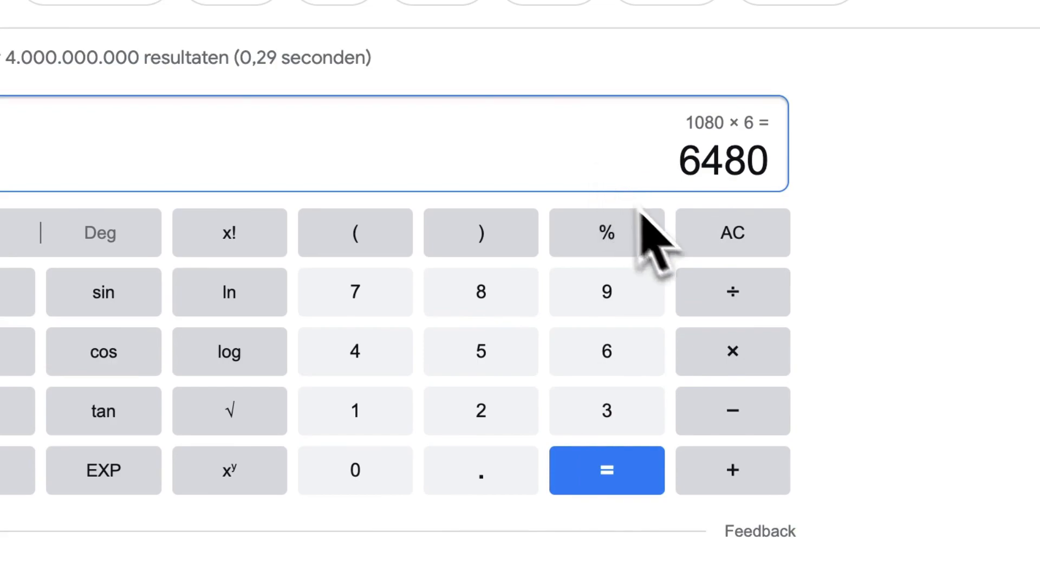
{"action": "left_click", "coordinate": [721, 233]}
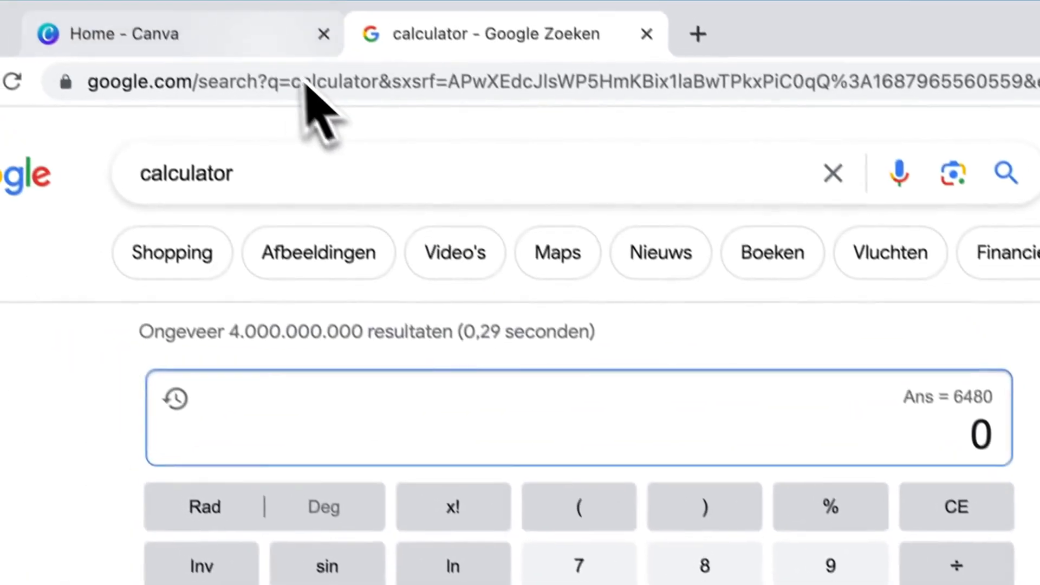
Switch back to Canva and create a new custom-size design of 5400 × 1080 px.
{"action": "left_click", "coordinate": [262, 46]}
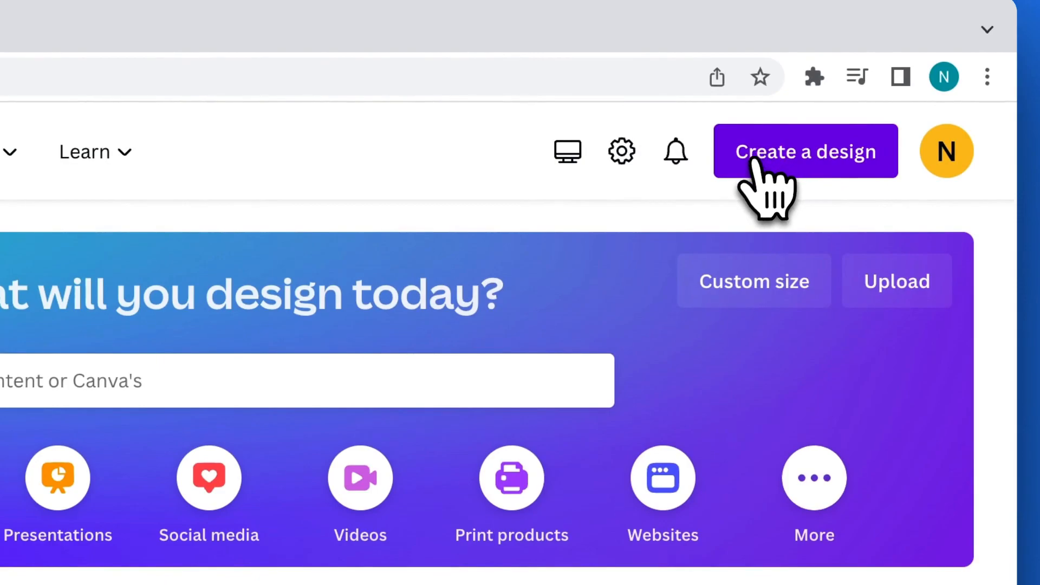
{"action": "left_click", "coordinate": [752, 159]}
{"action": "left_click", "coordinate": [519, 496]}
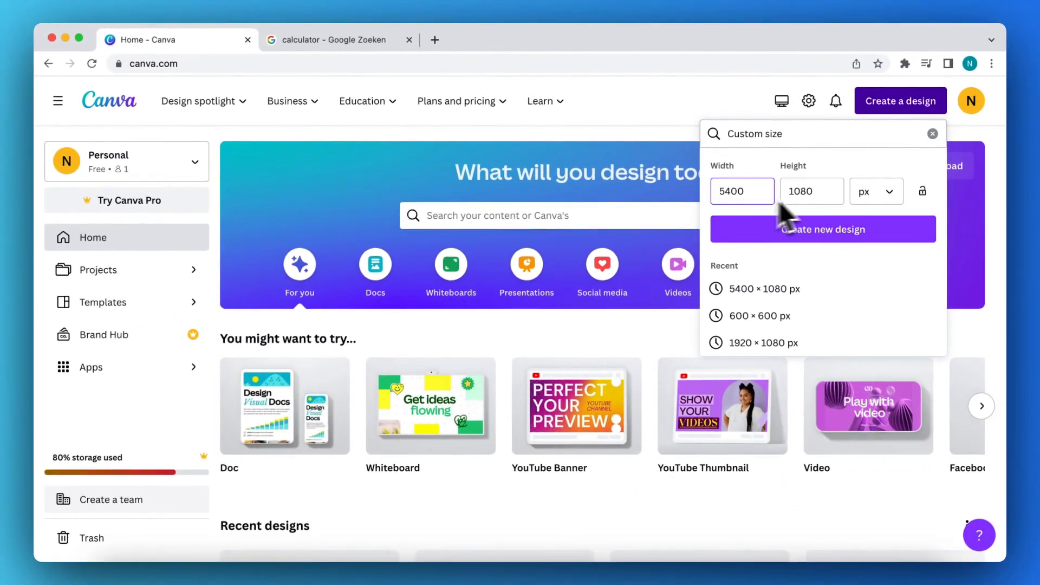
{"action": "left_click", "coordinate": [764, 227]}
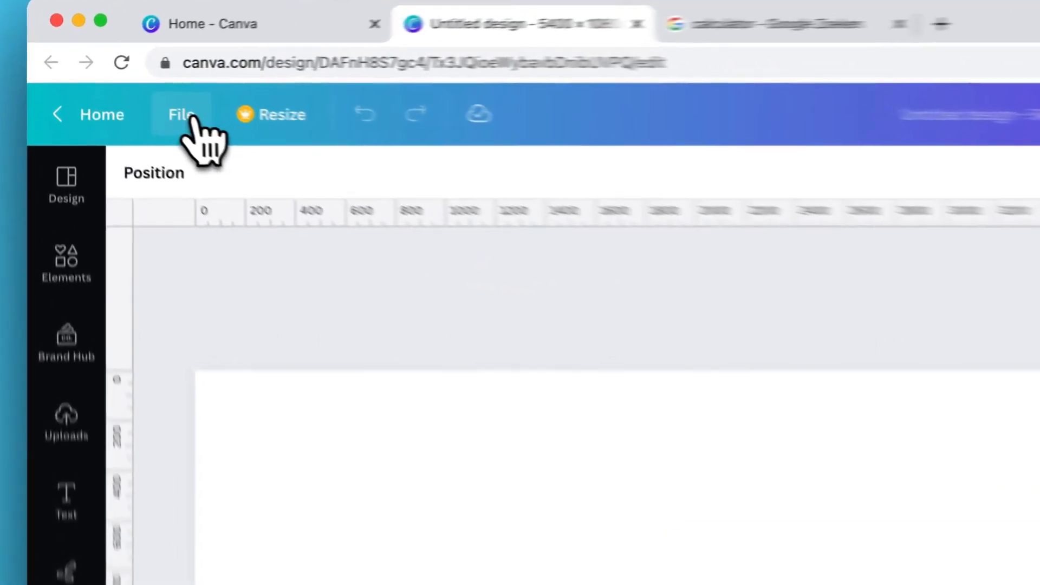
Turn the canvas rulers off and back on.
{"action": "left_click", "coordinate": [129, 95]}
{"action": "mouse_move", "coordinate": [195, 268]}
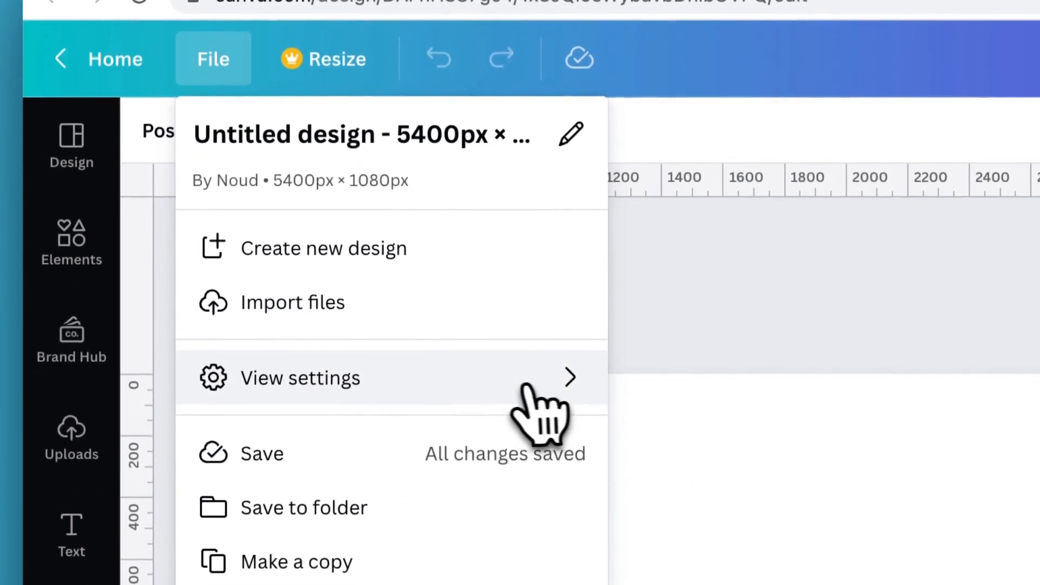
{"action": "mouse_move", "coordinate": [529, 386]}
{"action": "left_click", "coordinate": [713, 395]}
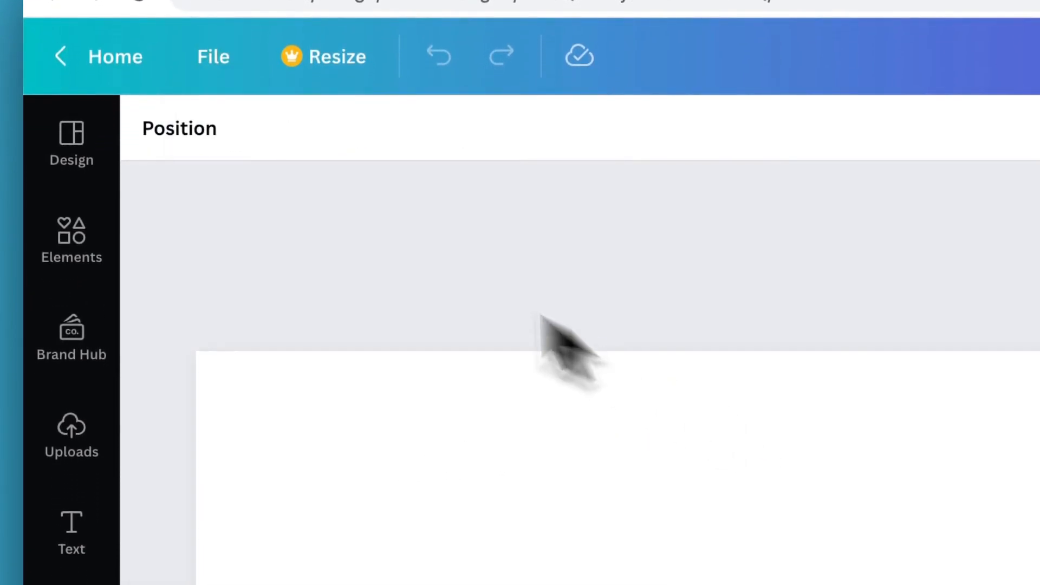
{"action": "left_click", "coordinate": [214, 56]}
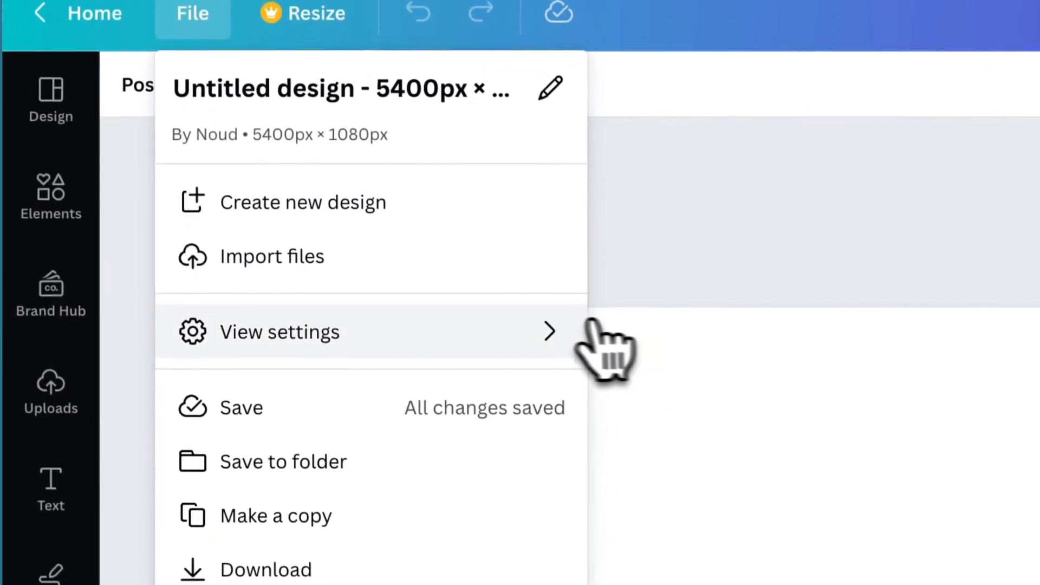
{"action": "mouse_move", "coordinate": [599, 324]}
{"action": "left_click", "coordinate": [668, 346]}
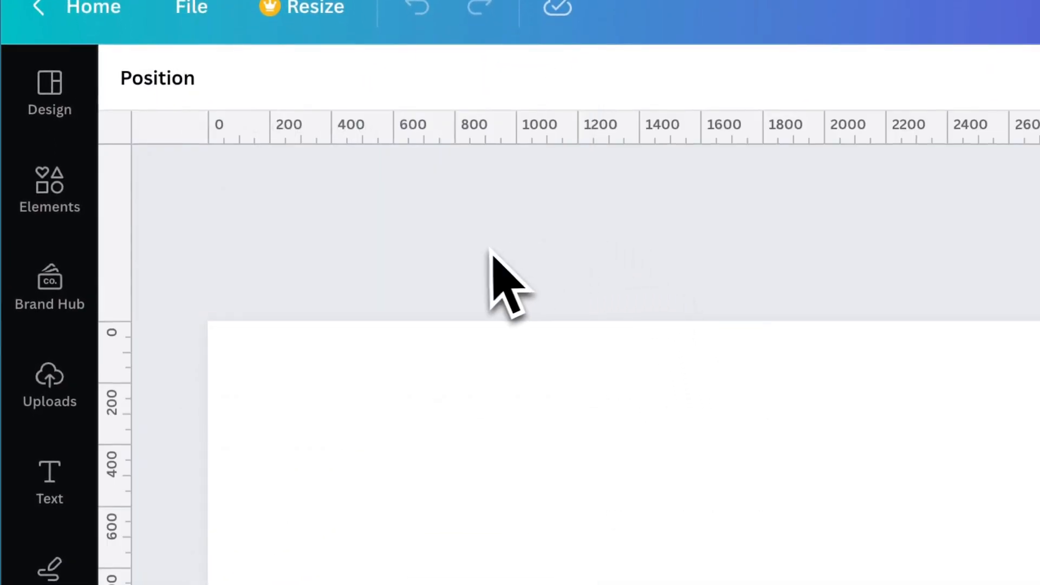
Place a vertical guide on the page at about 1081 px to mark the end of the first slide.
{"action": "scroll", "coordinate": [513, 365], "scroll_direction": "up", "scroll_amount": 3}
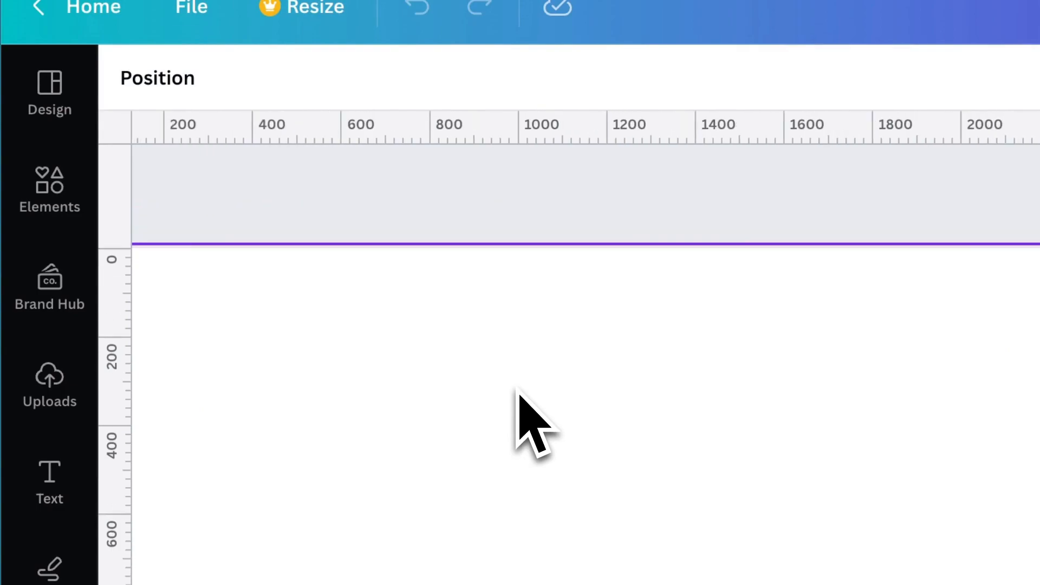
{"action": "left_click", "coordinate": [514, 385]}
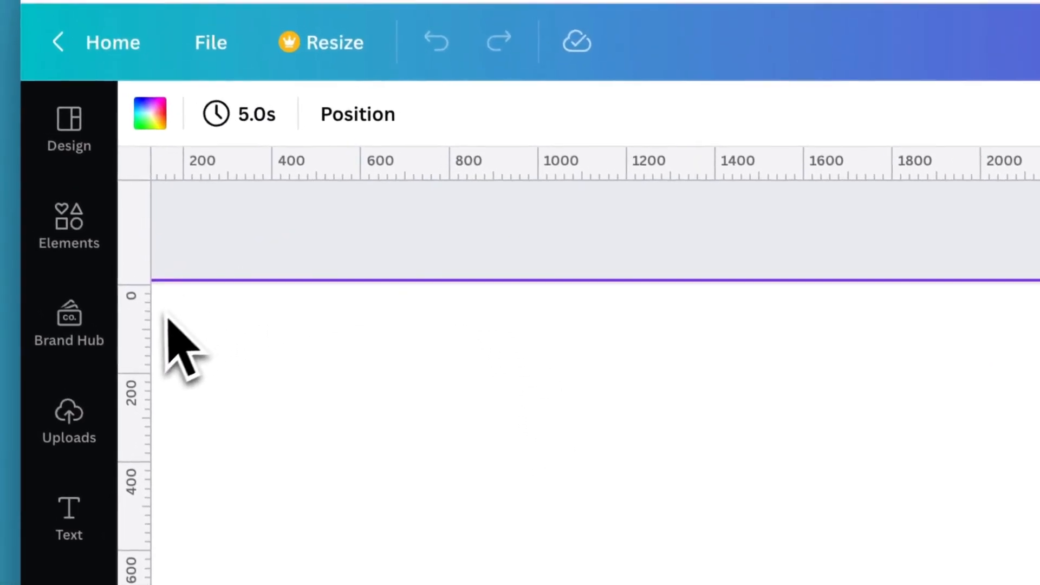
{"action": "left_click_drag", "start_coordinate": [142, 317], "coordinate": [606, 333]}
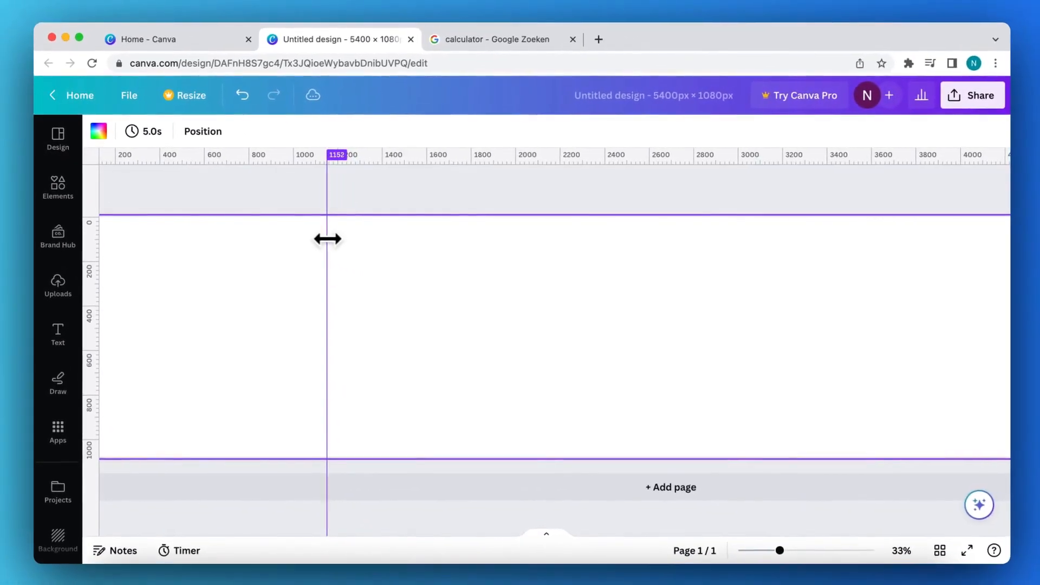
{"action": "left_click_drag", "start_coordinate": [328, 239], "coordinate": [323, 240]}
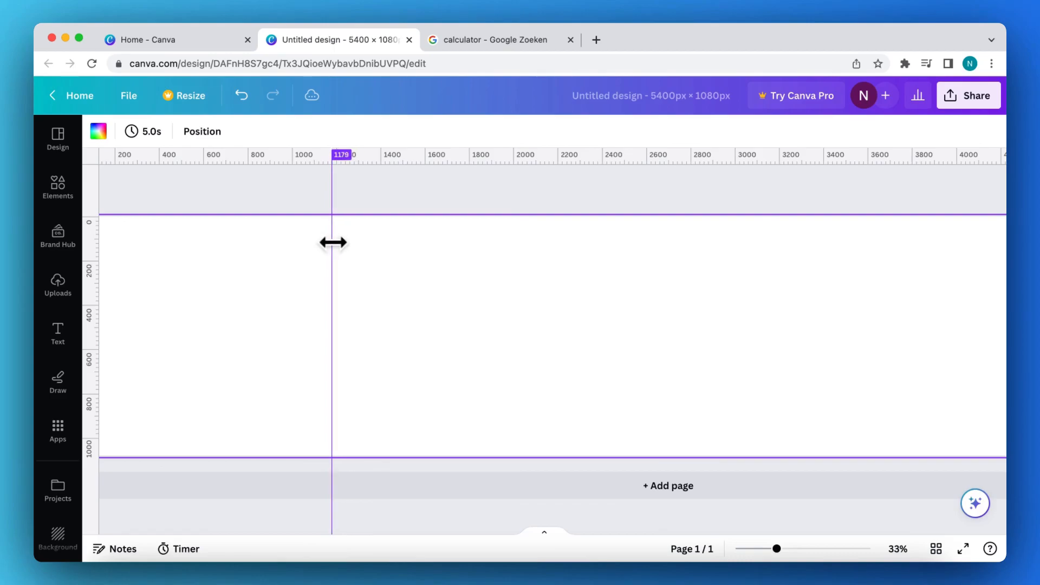
{"action": "left_click_drag", "start_coordinate": [328, 243], "coordinate": [301, 247]}
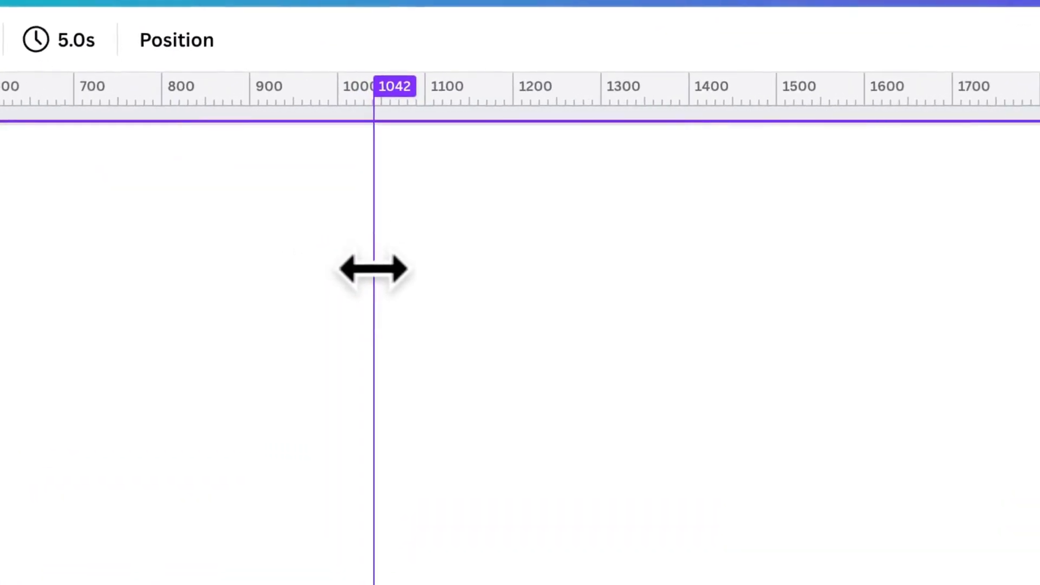
{"action": "left_click_drag", "start_coordinate": [375, 269], "coordinate": [409, 278]}
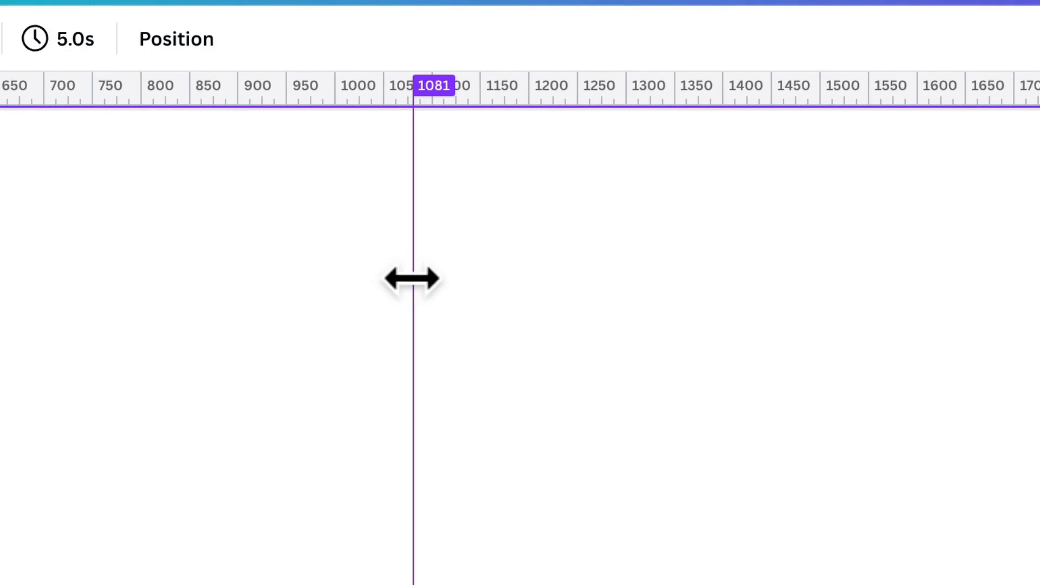
{"action": "scroll", "coordinate": [412, 279], "scroll_direction": "up", "scroll_amount": 5}
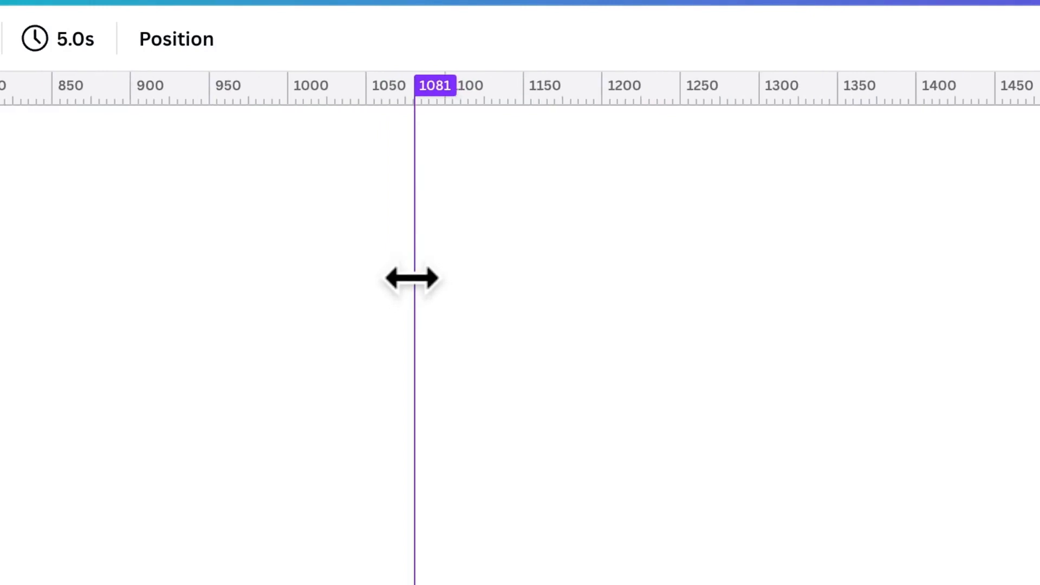
{"action": "left_click_drag", "start_coordinate": [415, 279], "coordinate": [411, 273]}
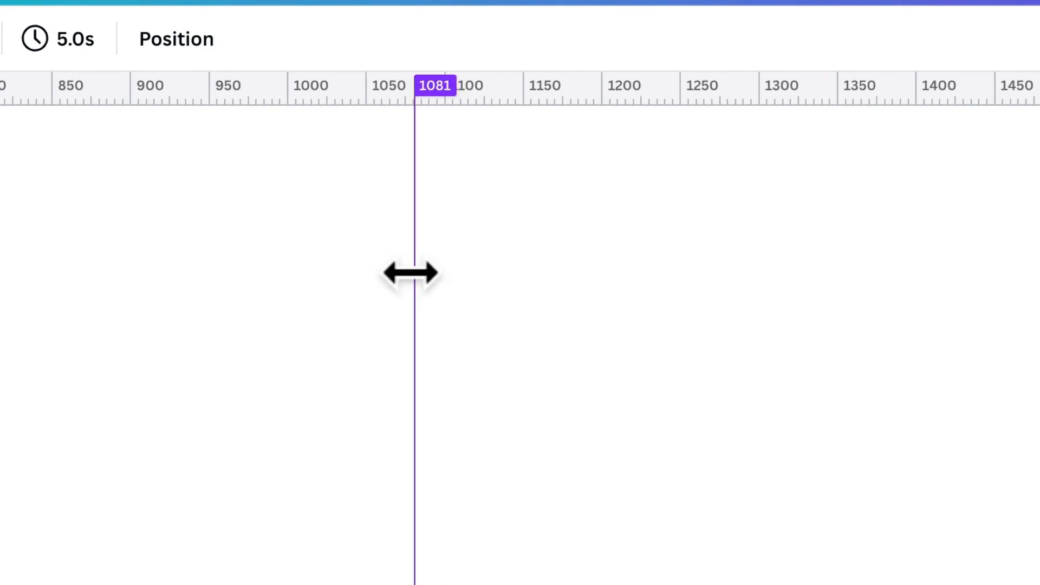
{"action": "scroll", "coordinate": [639, 352], "scroll_direction": "down", "scroll_amount": 5}
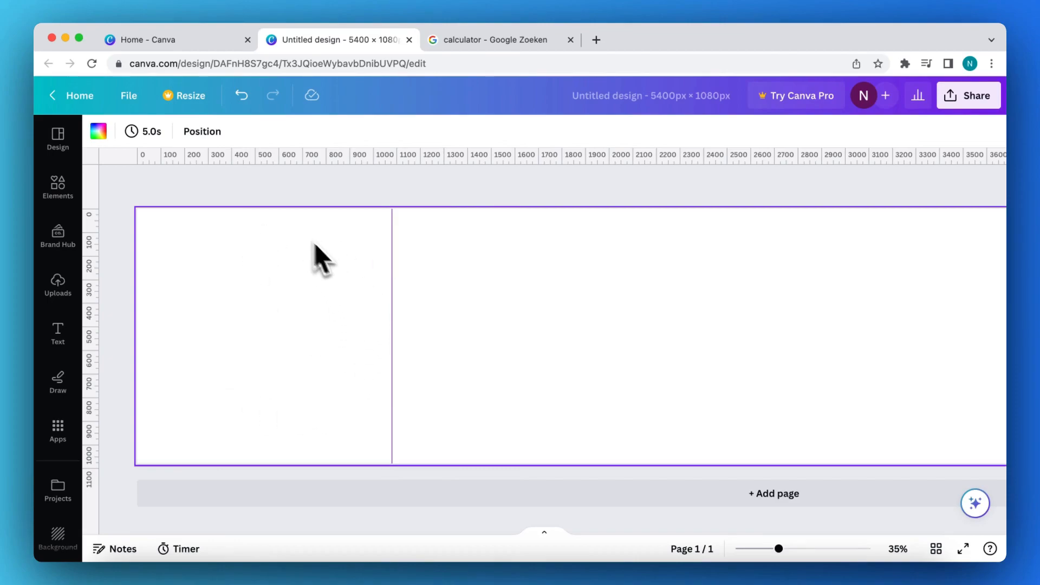
{"action": "scroll", "coordinate": [397, 279], "scroll_direction": "right", "scroll_amount": 1}
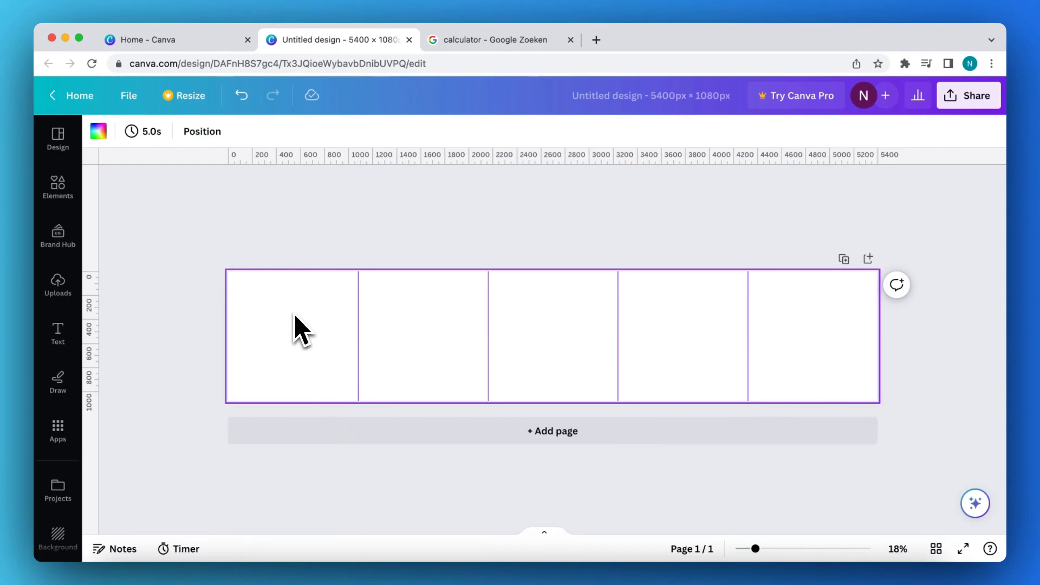
Add a heading to the page and make it read "AMSTERDAM".
{"action": "scroll", "coordinate": [295, 316], "scroll_direction": "up", "scroll_amount": 5}
{"action": "left_click", "coordinate": [48, 339]}
{"action": "left_click", "coordinate": [175, 301]}
{"action": "left_click_drag", "start_coordinate": [684, 386], "coordinate": [535, 369]}
{"action": "type", "text": "AMSTERDAM"}
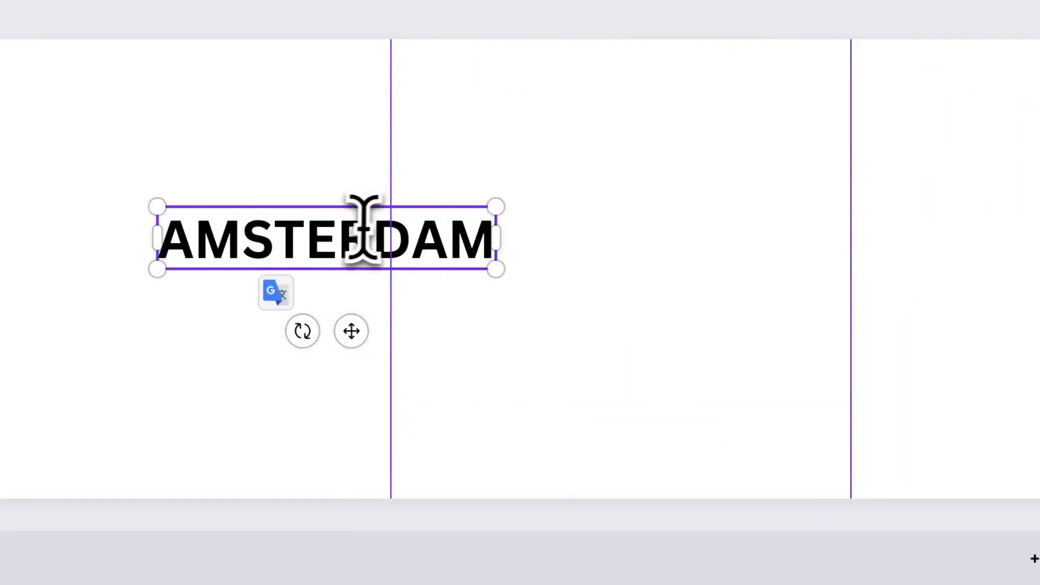
Enlarge the AMSTERDAM heading to a font size of about 296, starting near the page's upper left corner.
{"action": "left_click_drag", "start_coordinate": [606, 337], "coordinate": [883, 389]}
{"action": "left_click_drag", "start_coordinate": [297, 311], "coordinate": [117, 189]}
{"action": "left_click_drag", "start_coordinate": [587, 270], "coordinate": [792, 307]}
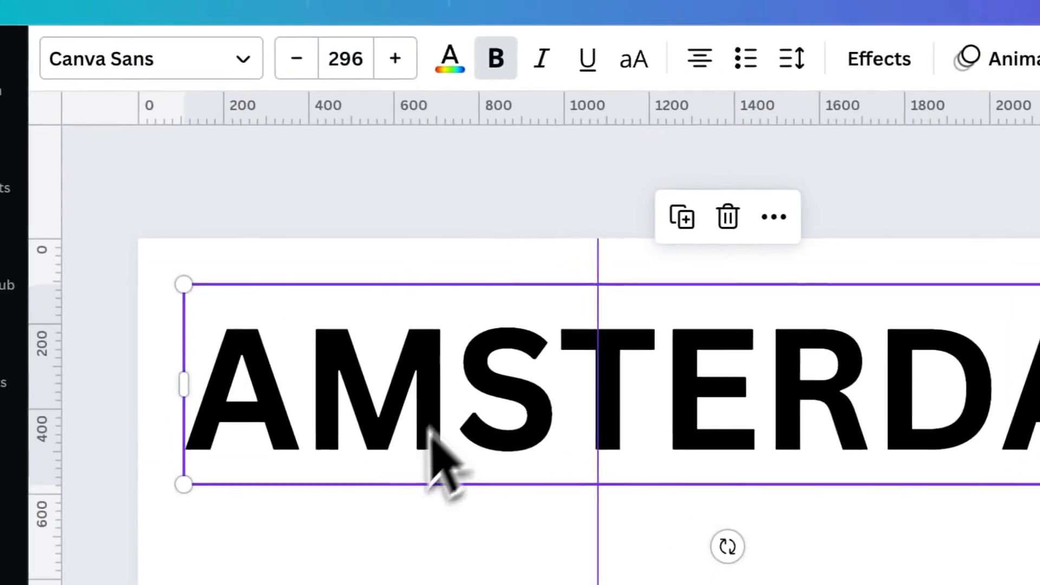
Change the AMSTERDAM heading to a heavier font and scale it to stretch across the first three slides.
{"action": "left_click", "coordinate": [148, 58]}
{"action": "left_click", "coordinate": [310, 523]}
{"action": "left_click", "coordinate": [314, 360]}
{"action": "left_click_drag", "start_coordinate": [901, 473], "coordinate": [1029, 507]}
{"action": "left_click_drag", "start_coordinate": [568, 359], "coordinate": [371, 285]}
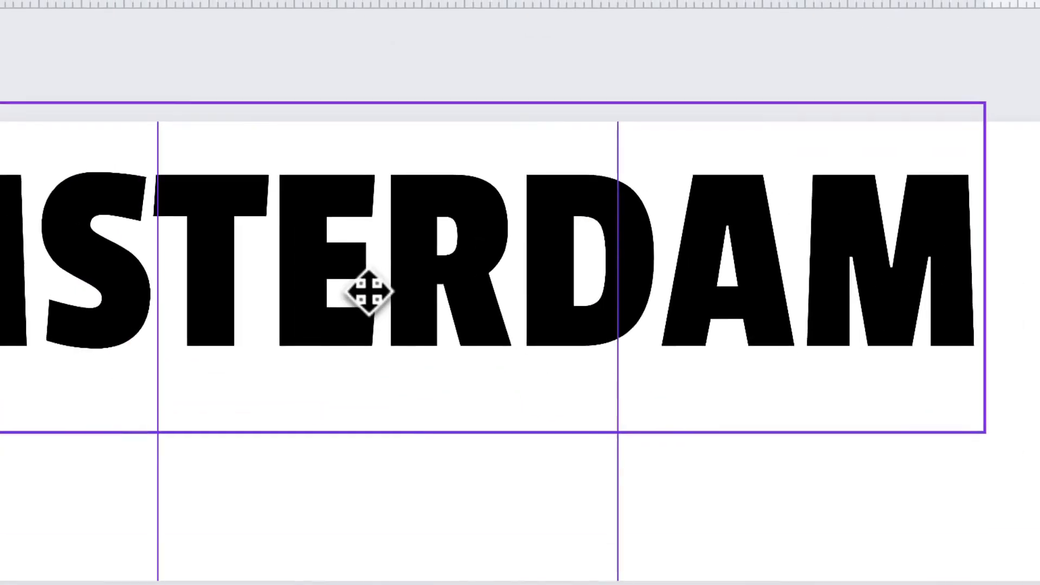
Apply the Hollow text effect to the AMSTERDAM heading with a thickness of 7.
{"action": "left_click", "coordinate": [620, 242]}
{"action": "left_click", "coordinate": [165, 337]}
{"action": "left_click_drag", "start_coordinate": [307, 511], "coordinate": [179, 453]}
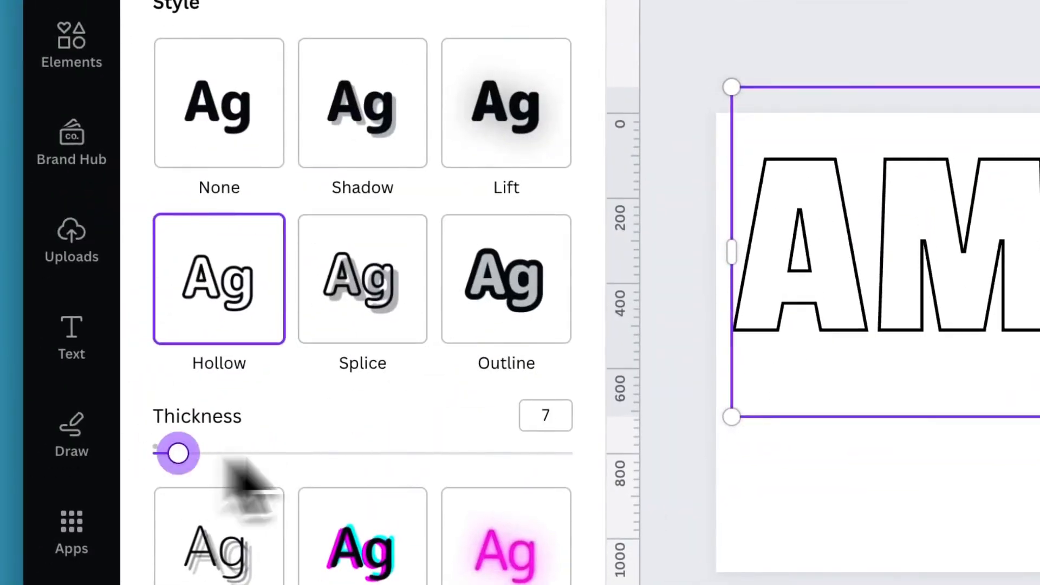
Search Google Images for "amsterdam skyline png" and copy a black skyline silhouette for the design.
{"action": "left_click", "coordinate": [212, 284]}
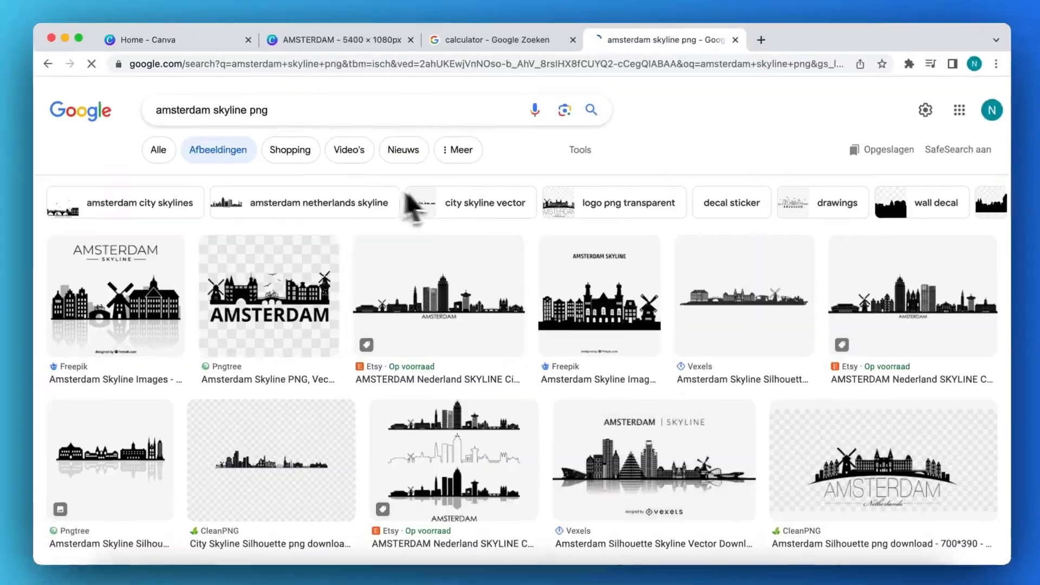
{"action": "left_click", "coordinate": [439, 295]}
{"action": "left_click", "coordinate": [577, 154]}
{"action": "left_click", "coordinate": [404, 194]}
{"action": "right_click", "coordinate": [564, 221]}
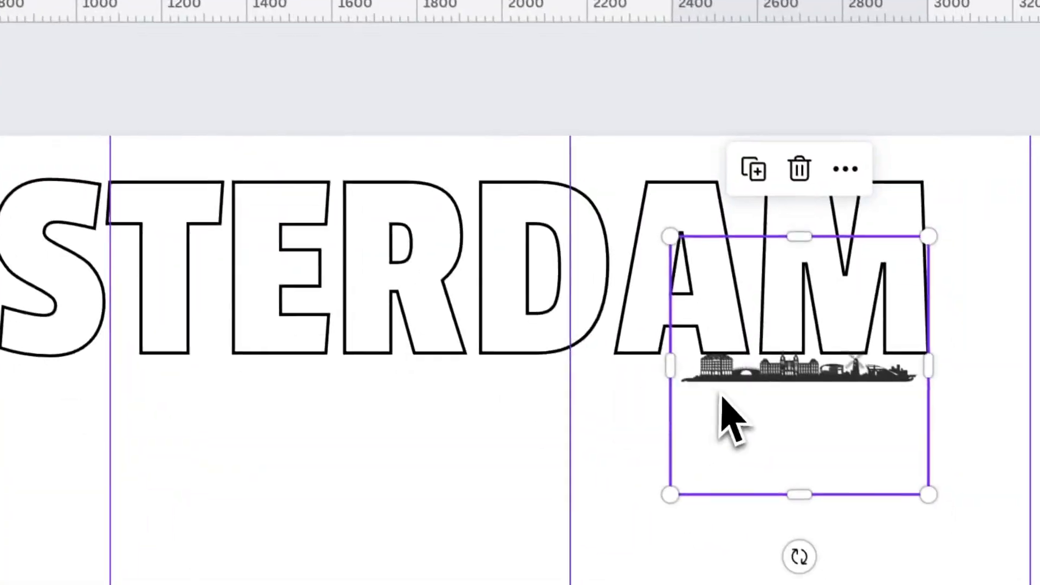
Enlarge the pasted skyline and position it below the AMSTERDAM heading along the lower edge of the page.
{"action": "left_click_drag", "start_coordinate": [721, 395], "coordinate": [278, 385]}
{"action": "left_click_drag", "start_coordinate": [488, 226], "coordinate": [694, 33]}
{"action": "left_click_drag", "start_coordinate": [688, 436], "coordinate": [988, 309]}
{"action": "left_click_drag", "start_coordinate": [531, 328], "coordinate": [531, 311]}
Add the Instagram and Gmail icons to the right of the heading, with each icon overlapping a slide guide.
{"action": "left_click", "coordinate": [69, 184]}
{"action": "left_click_drag", "start_coordinate": [442, 309], "coordinate": [662, 289]}
{"action": "key", "text": "Delete"}
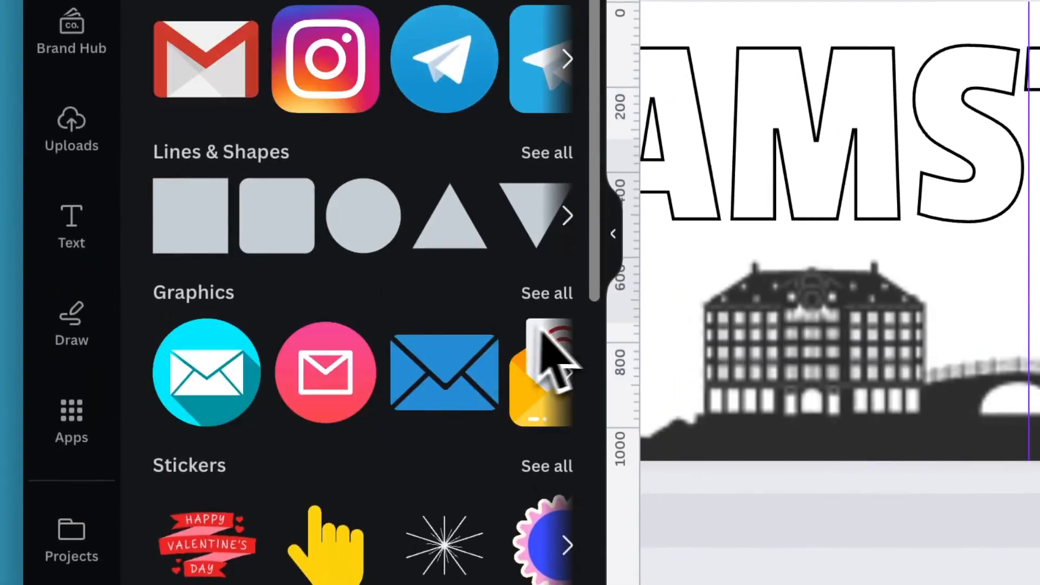
{"action": "left_click", "coordinate": [204, 63]}
{"action": "left_click_drag", "start_coordinate": [922, 355], "coordinate": [970, 325]}
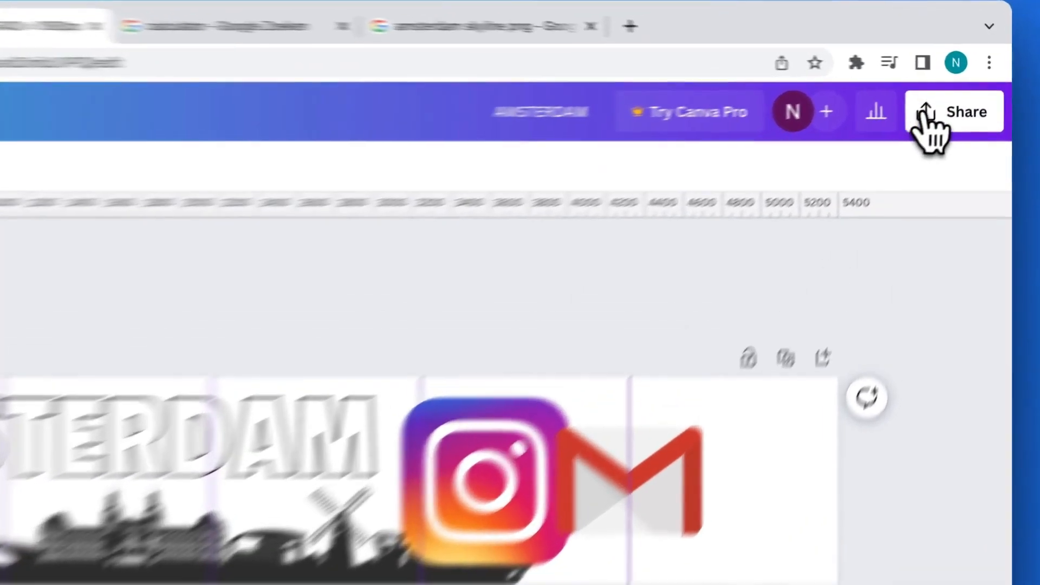
Download the carousel design as a PNG file at 5400 × 1080 px.
{"action": "left_click", "coordinate": [958, 95]}
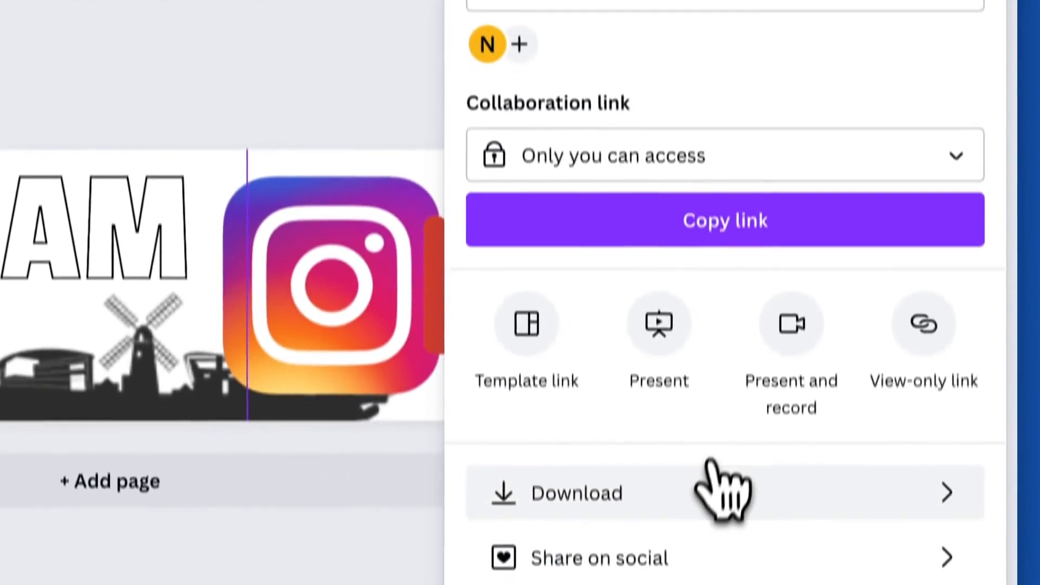
{"action": "left_click", "coordinate": [727, 487]}
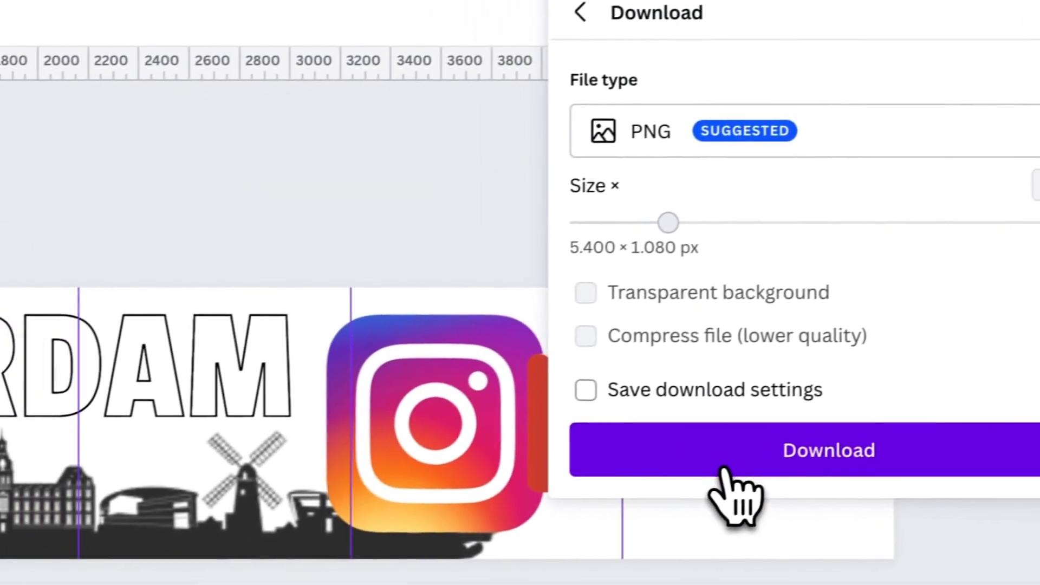
{"action": "left_click", "coordinate": [677, 392]}
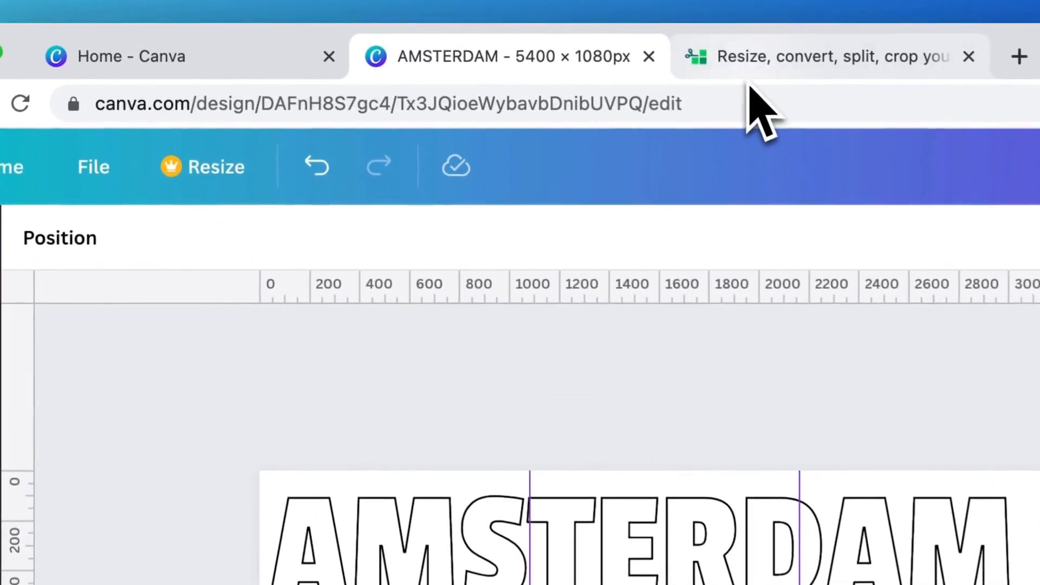
Switch to the ImageSplitter site and upload the downloaded AMSTERDAM.png, dismissing the advertisement.
{"action": "left_click", "coordinate": [476, 40]}
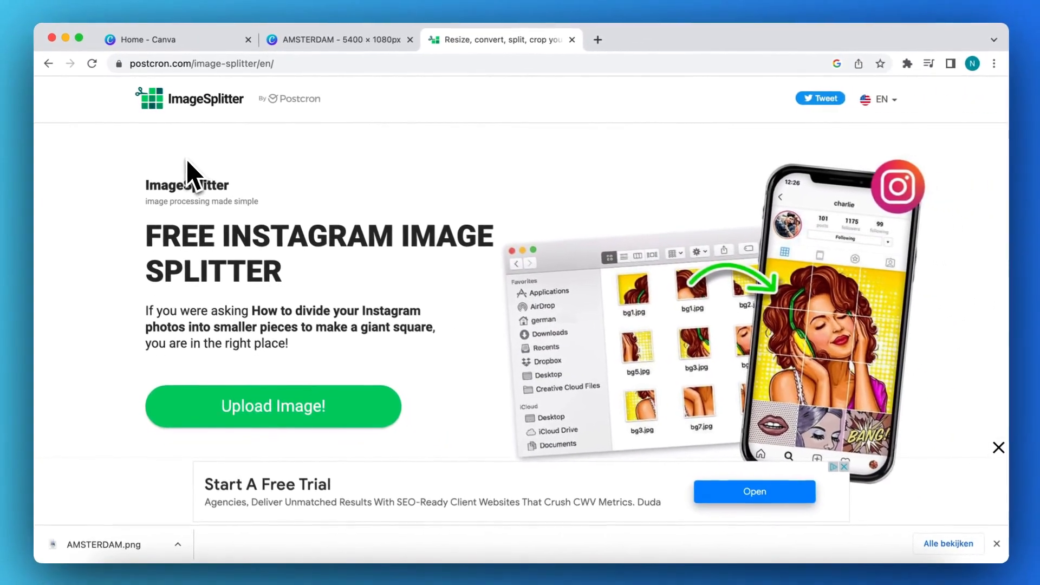
{"action": "scroll", "coordinate": [330, 248], "scroll_direction": "down", "scroll_amount": 3}
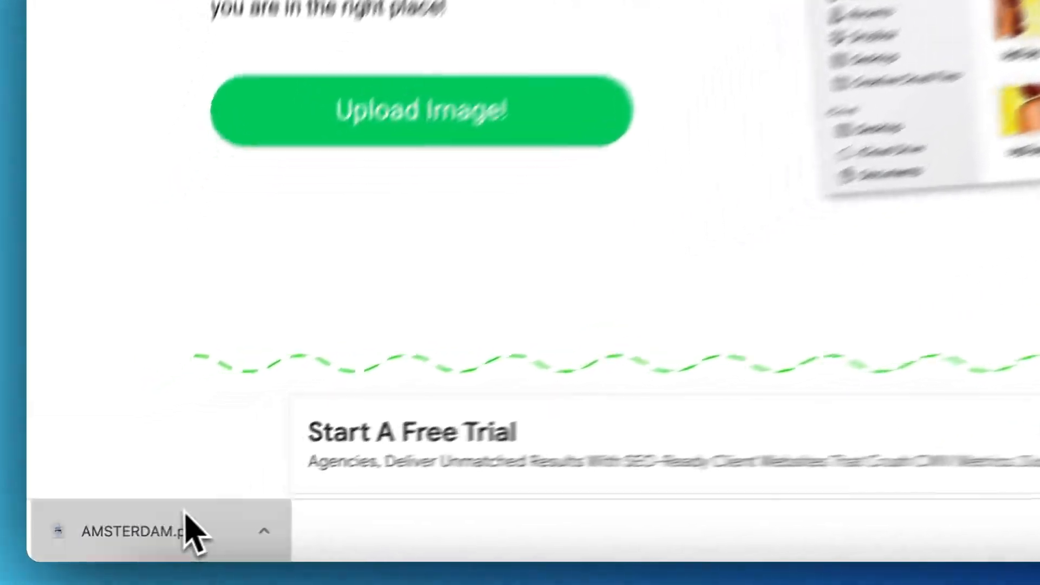
{"action": "left_click_drag", "start_coordinate": [117, 543], "coordinate": [250, 288]}
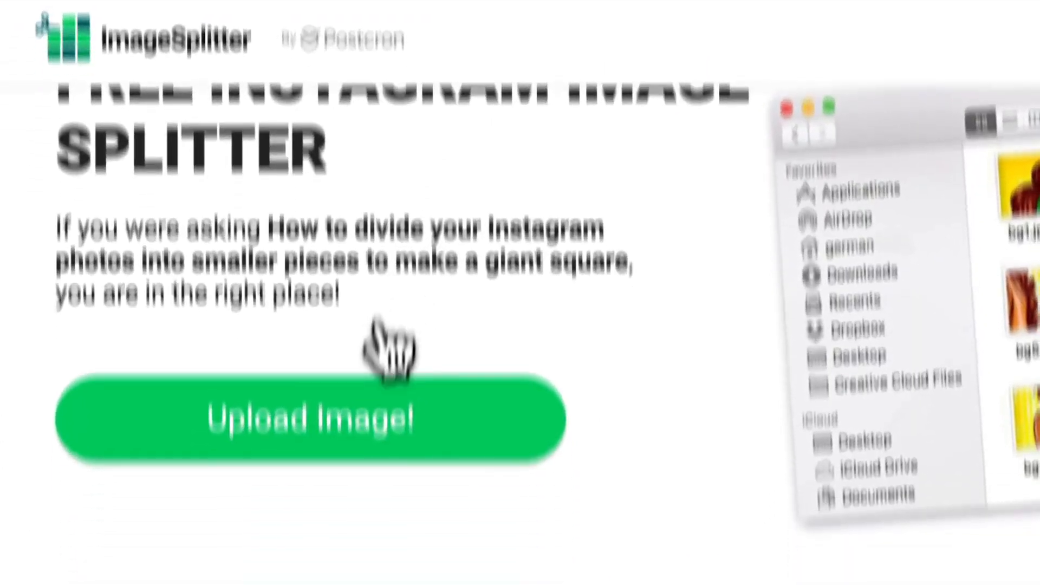
{"action": "left_click", "coordinate": [390, 283]}
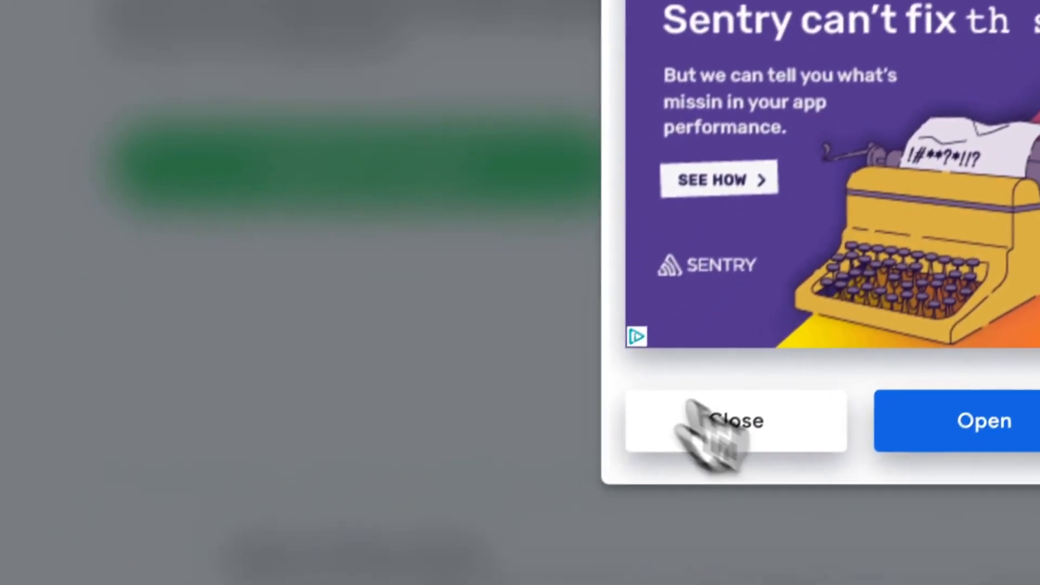
{"action": "left_click", "coordinate": [630, 488]}
{"action": "left_click_drag", "start_coordinate": [170, 561], "coordinate": [1037, 51]}
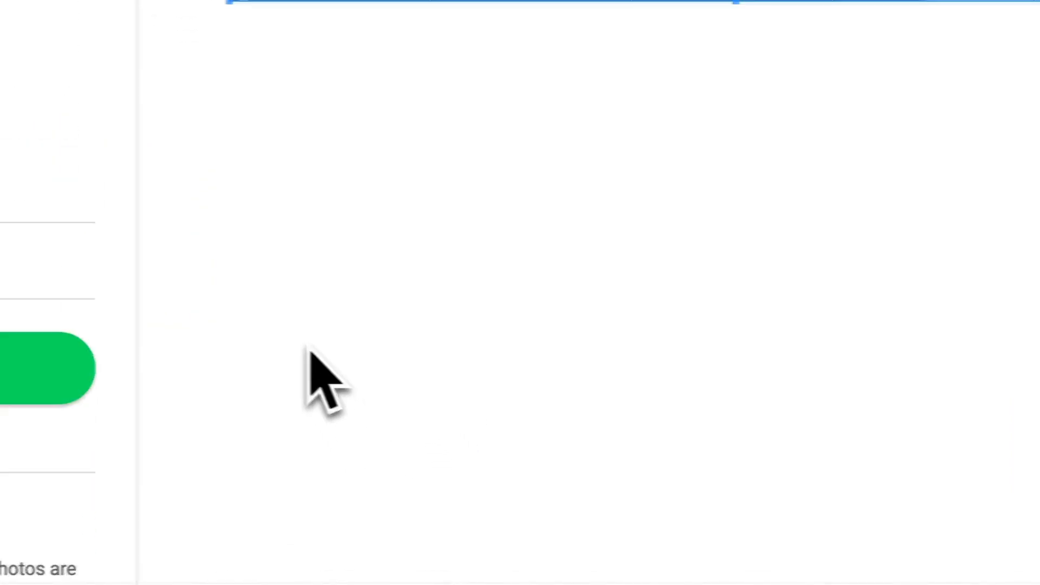
Split the uploaded image into 5 columns and 1 row in PNG format.
{"action": "left_click", "coordinate": [457, 357]}
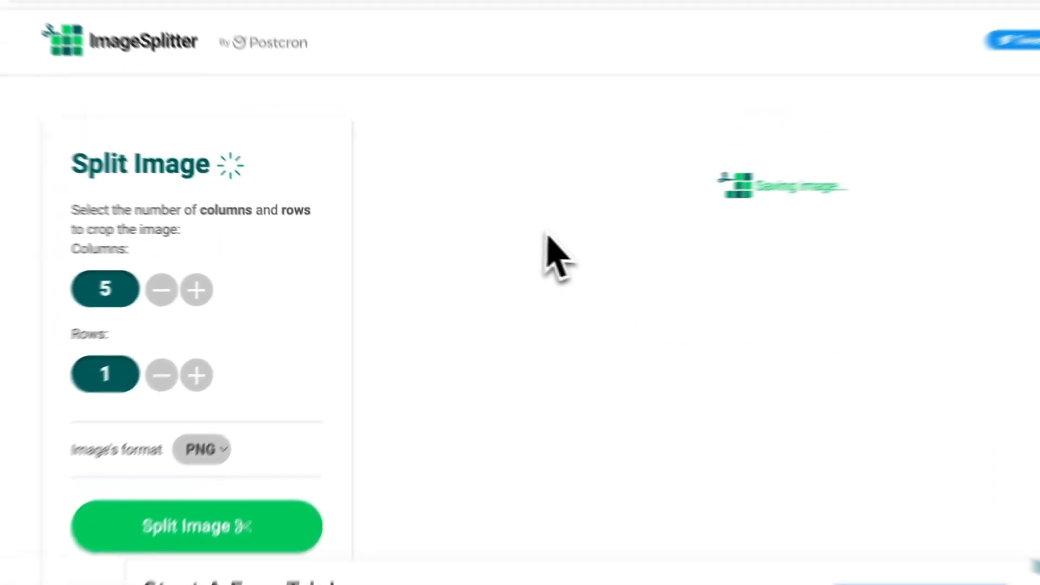